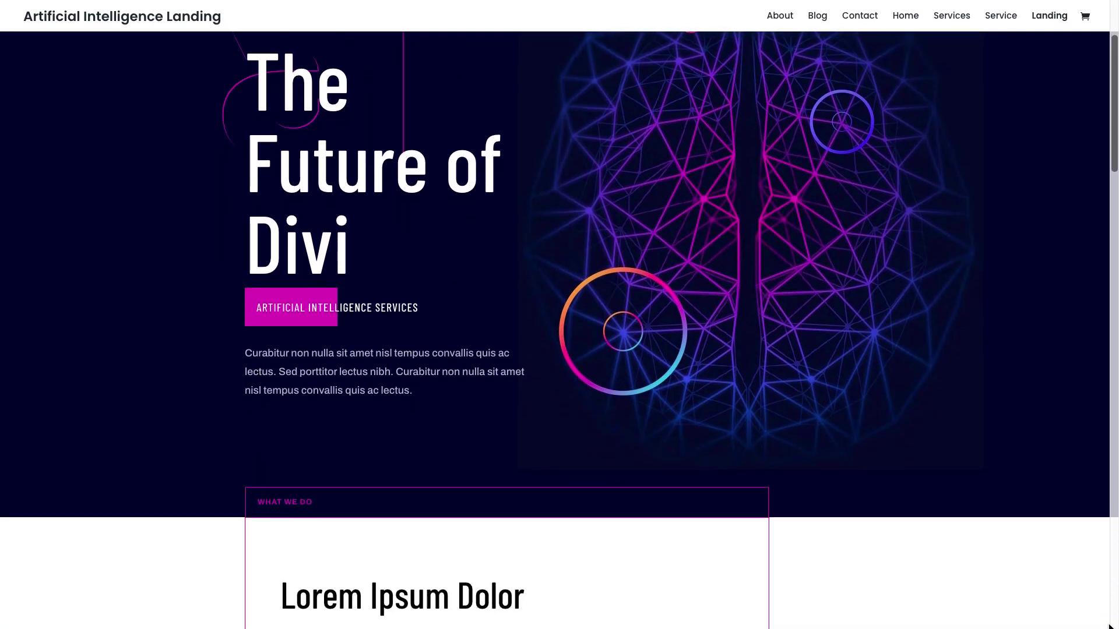
Scroll through the demo Landing, Home, About, Services, Service, Blog and Contact pages.
scroll(1110, 626, down, 5)
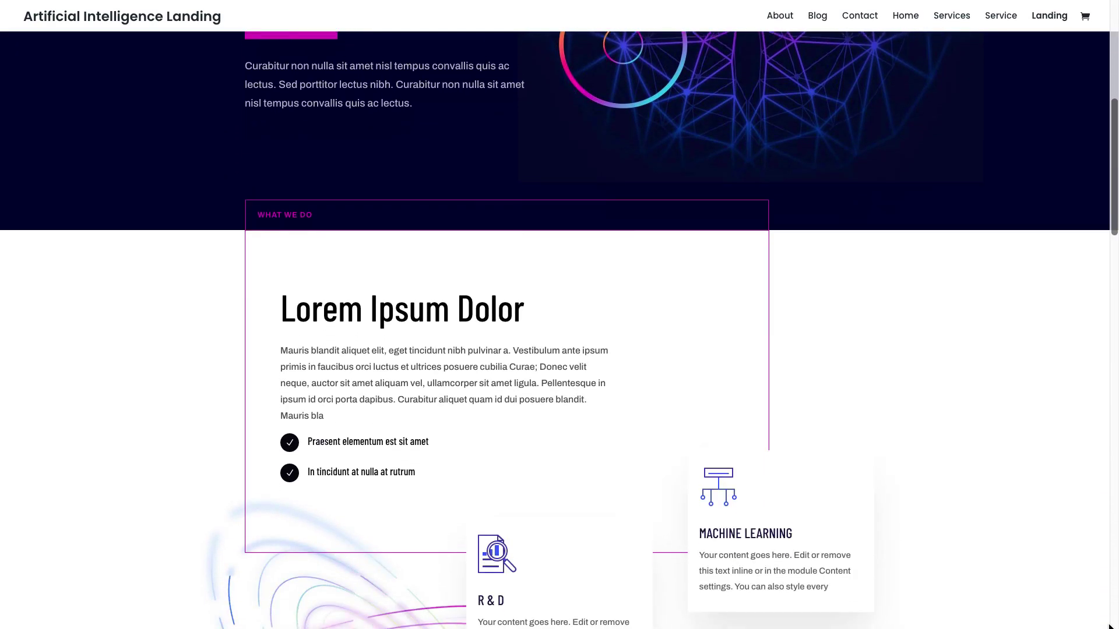
scroll(1110, 626, down, 10)
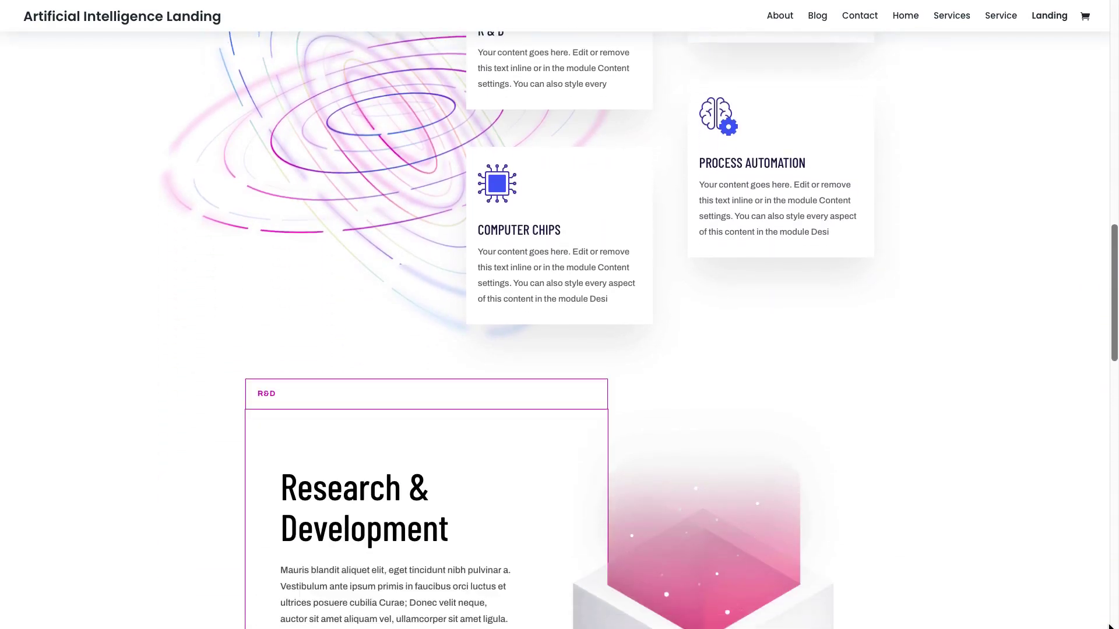
scroll(1110, 626, down, 10)
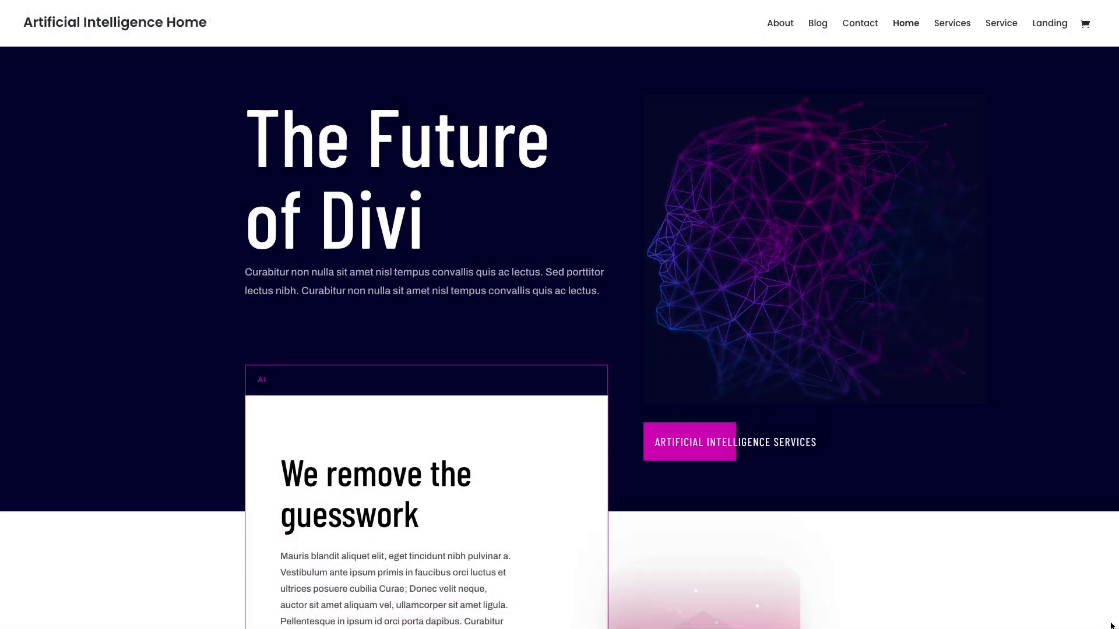
scroll(1110, 626, down, 5)
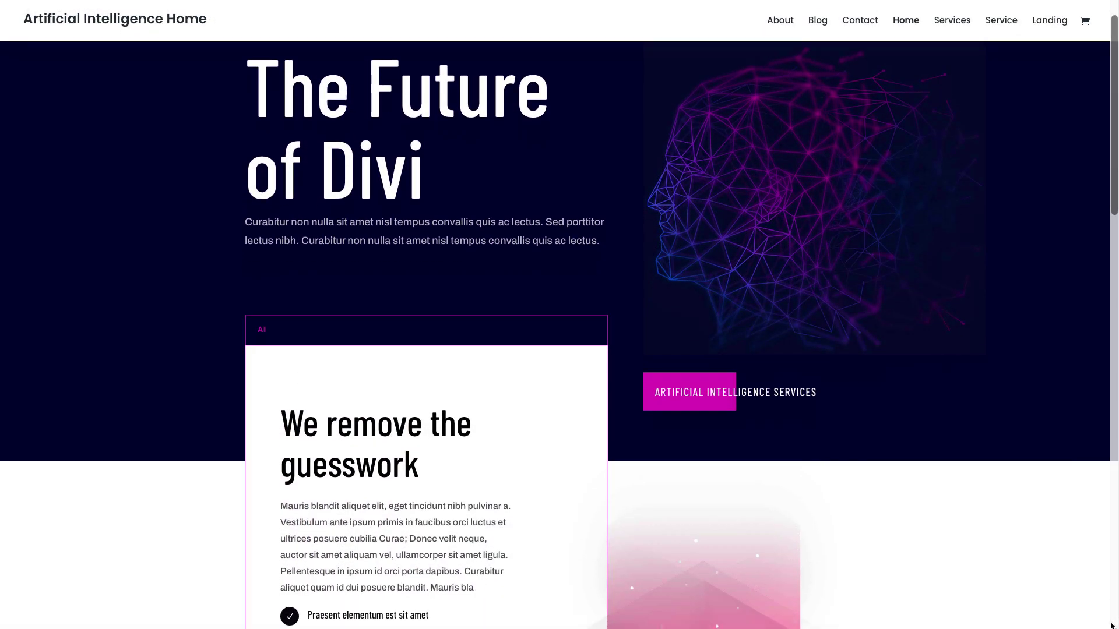
scroll(1110, 626, down, 9)
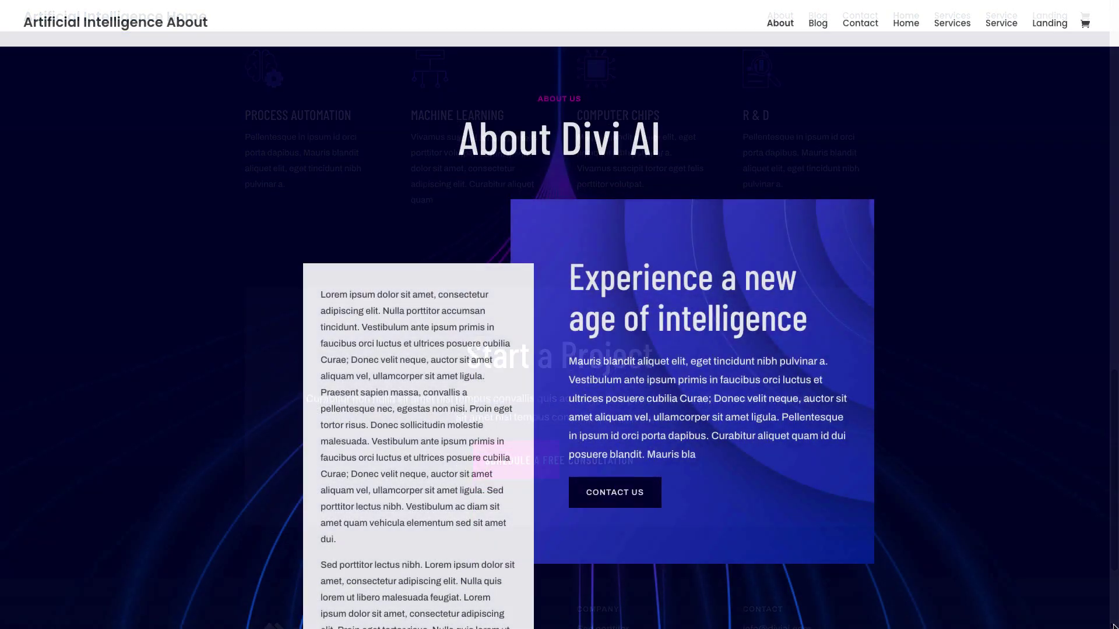
scroll(1113, 626, down, 2)
scroll(1114, 627, down, 7)
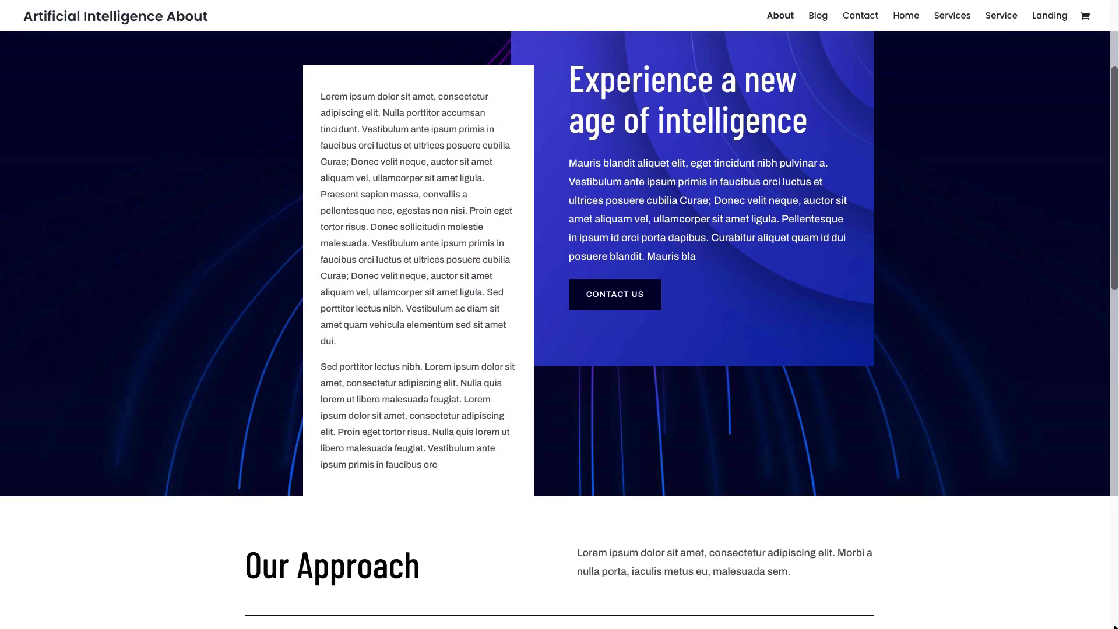
scroll(1114, 626, down, 4)
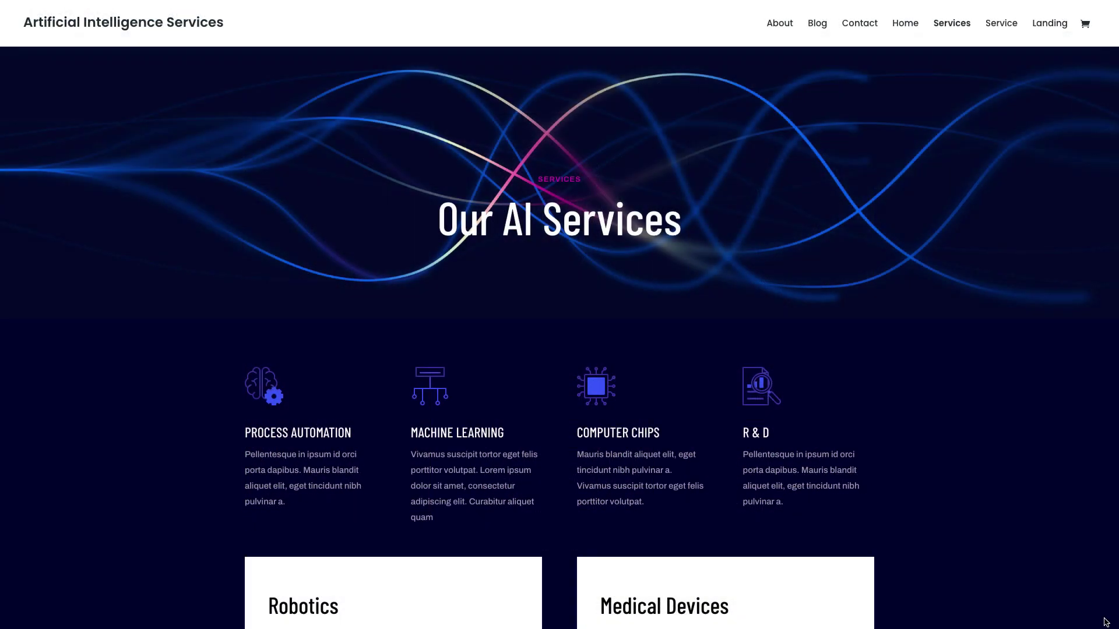
scroll(1110, 622, down, 4)
scroll(1106, 622, down, 9)
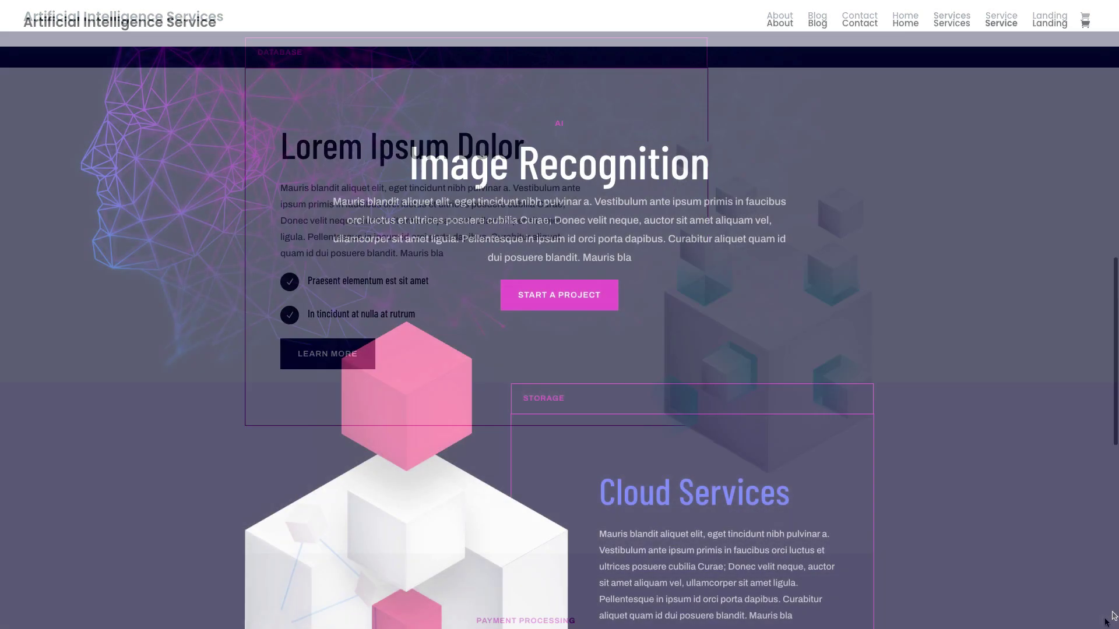
scroll(1112, 615, down, 3)
scroll(1111, 616, down, 9)
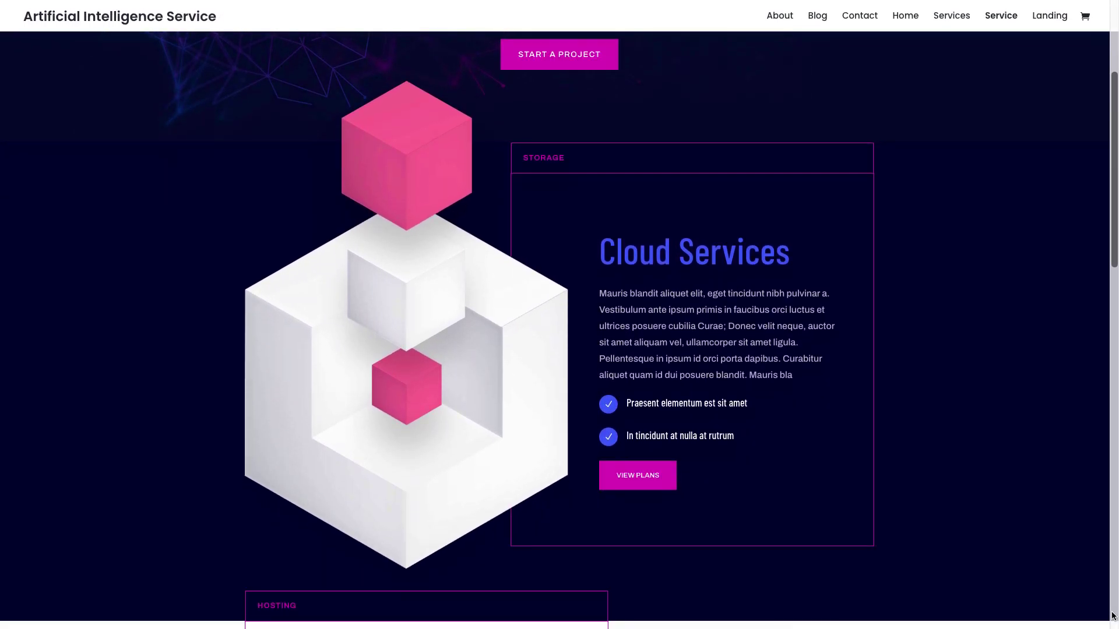
scroll(1112, 615, down, 7)
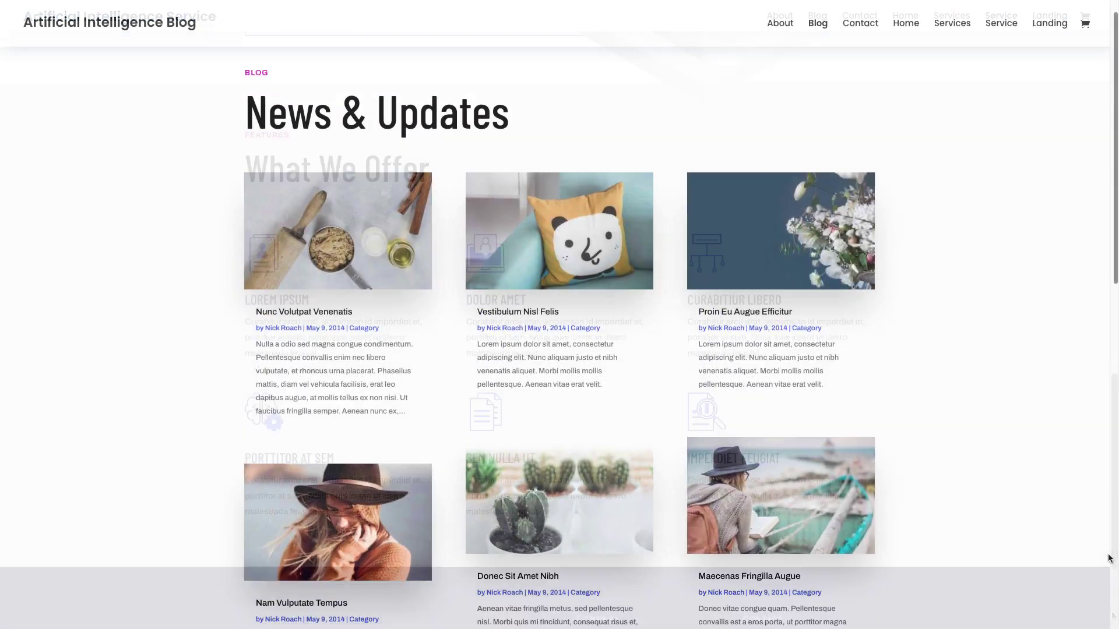
scroll(1109, 558, down, 9)
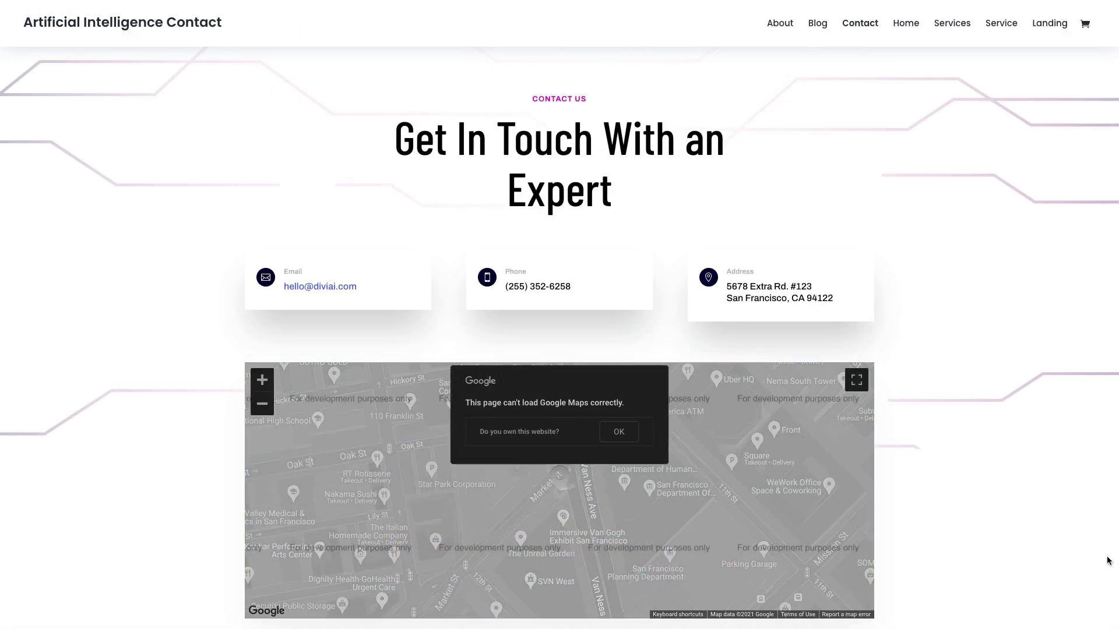
scroll(1109, 561, down, 8)
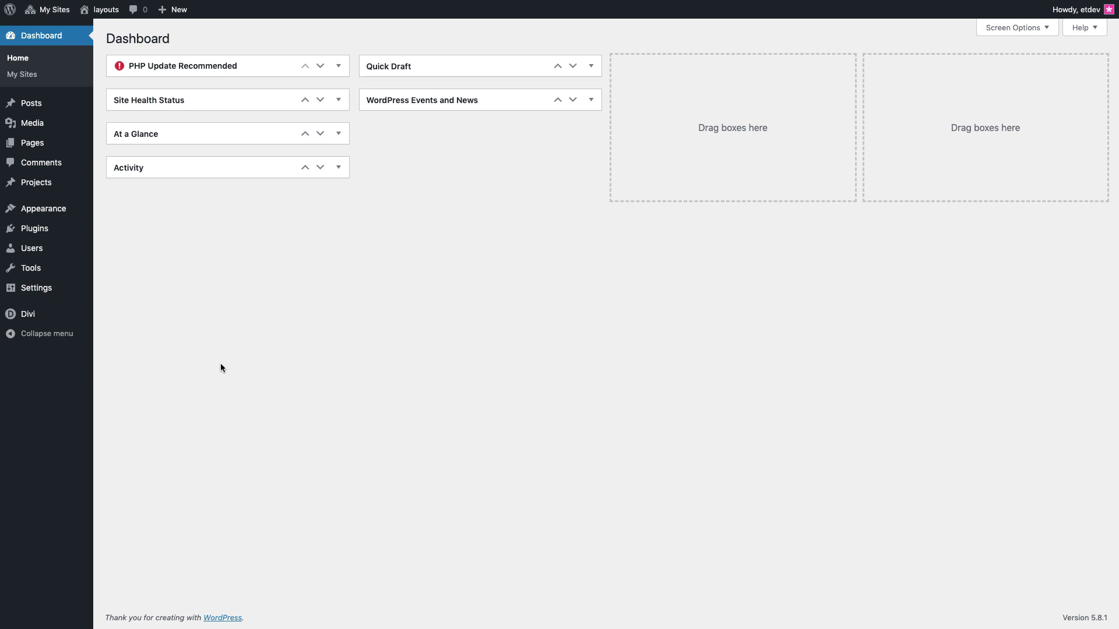
Save the Divi Theme Options Updates settings with the username and API key already filled in.
mouse_move(53, 321)
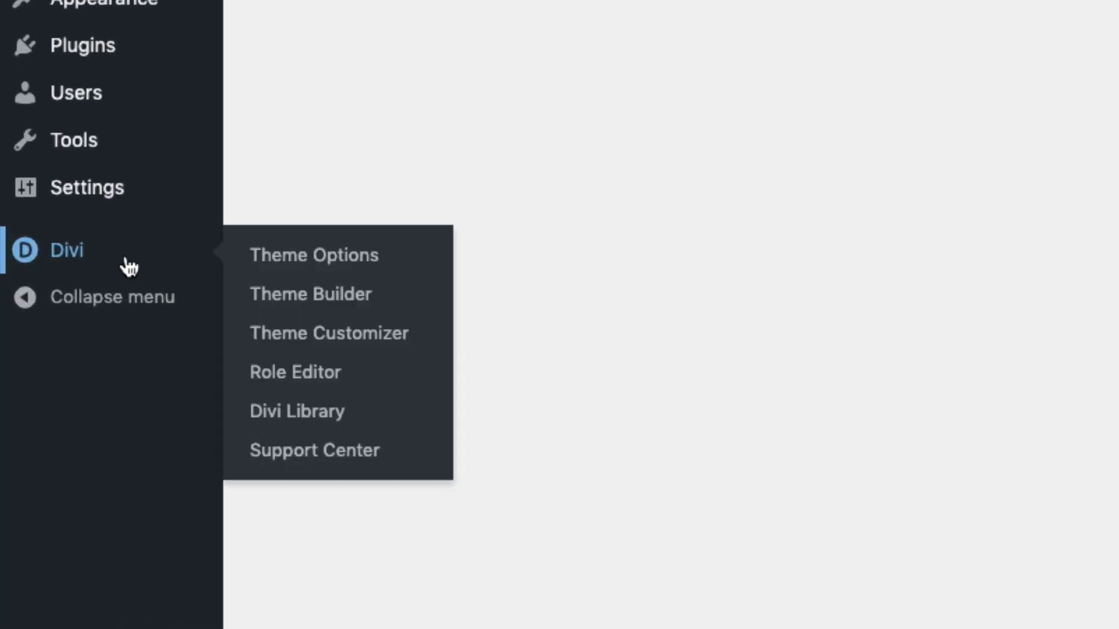
click(283, 271)
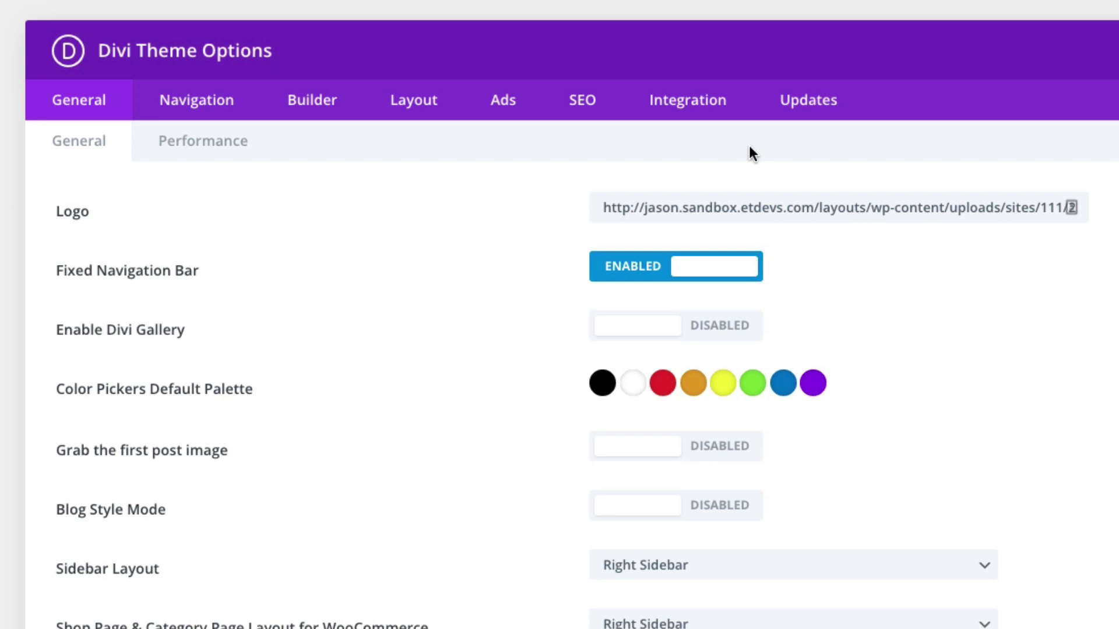
click(807, 105)
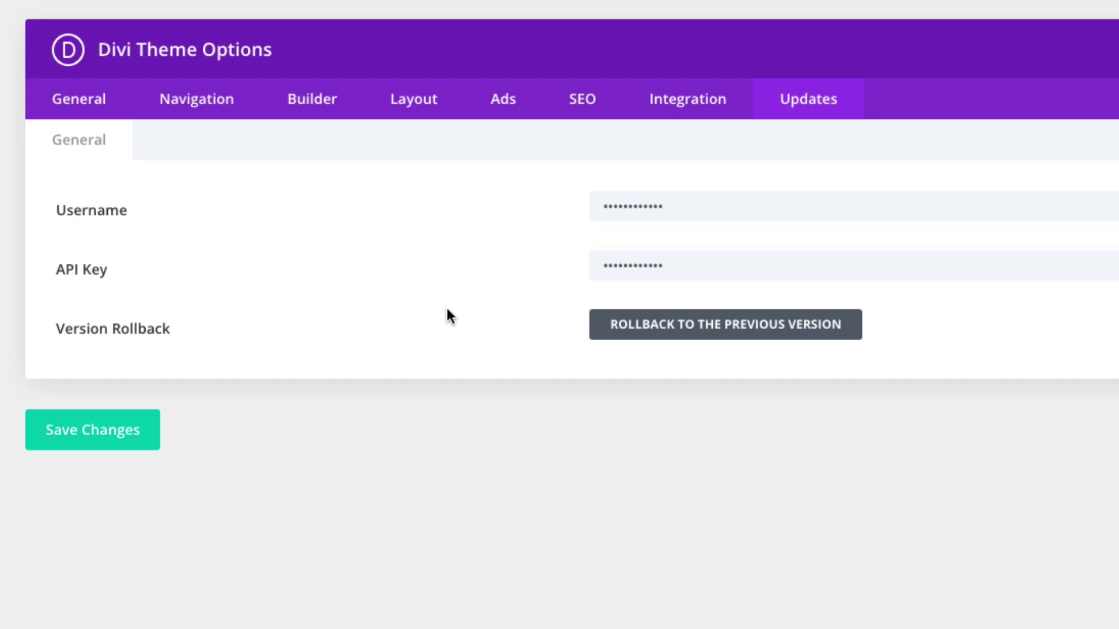
click(117, 441)
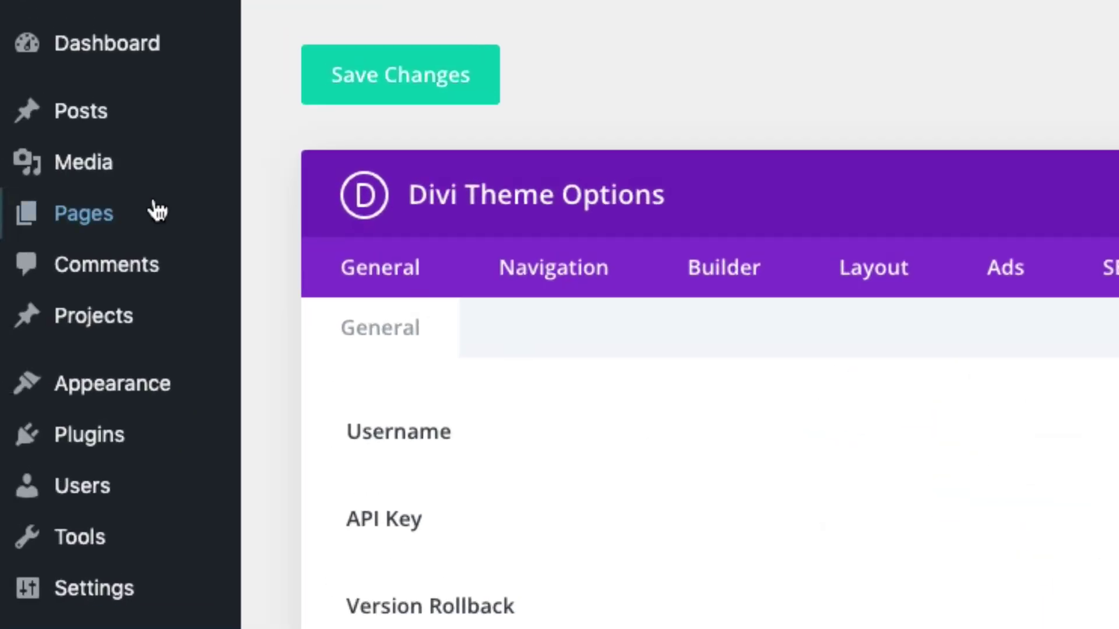
Create a new page titled 'Home' and open it in the Divi Builder.
mouse_move(125, 226)
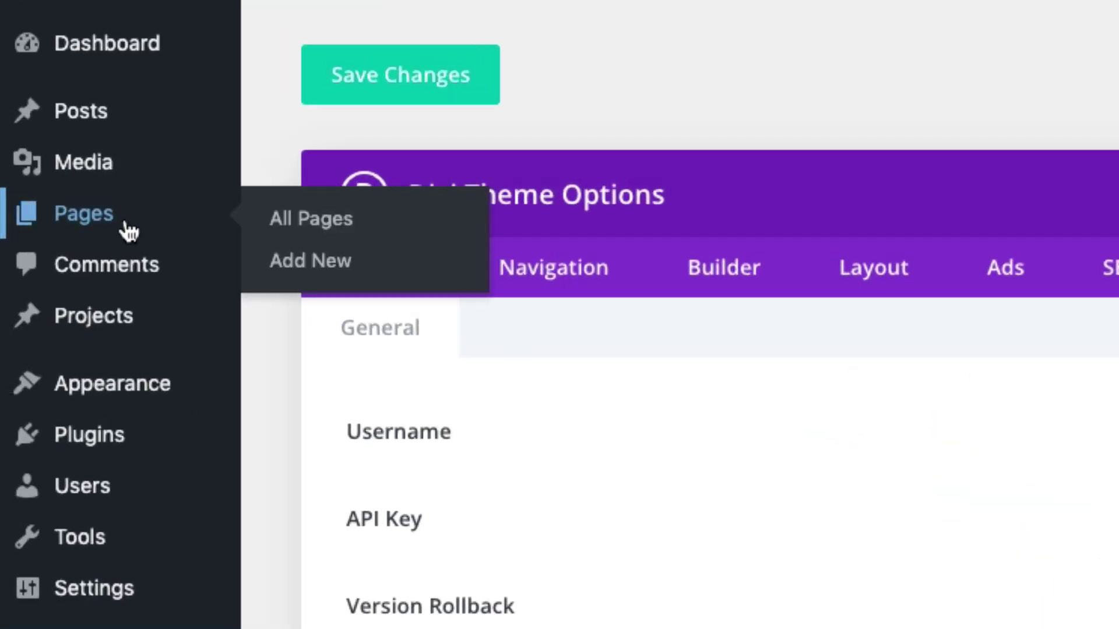
click(296, 272)
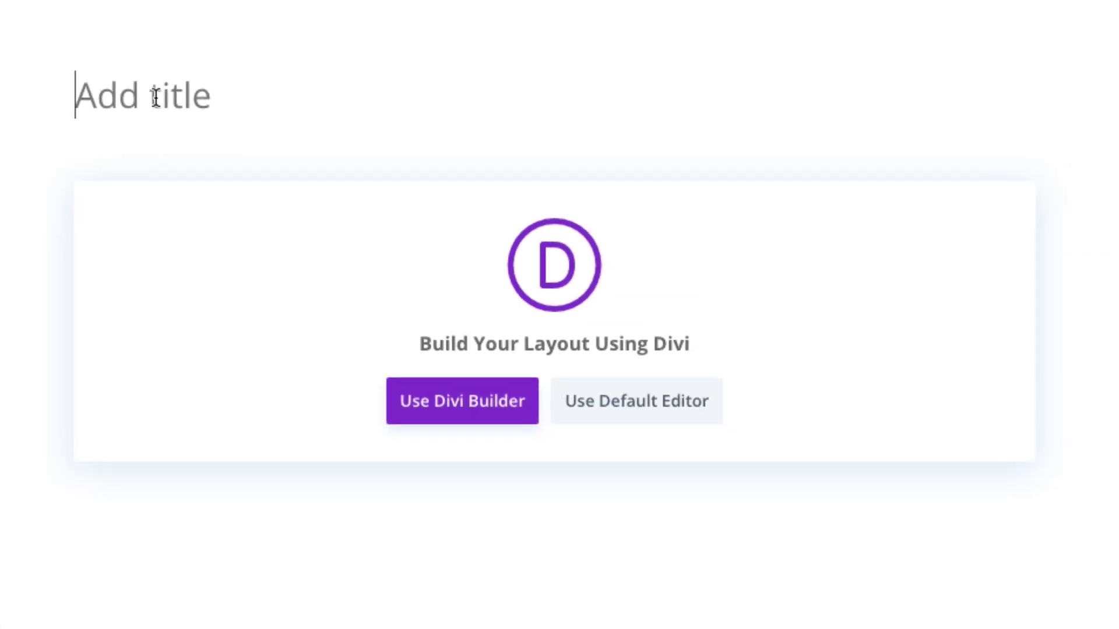
text(Home)
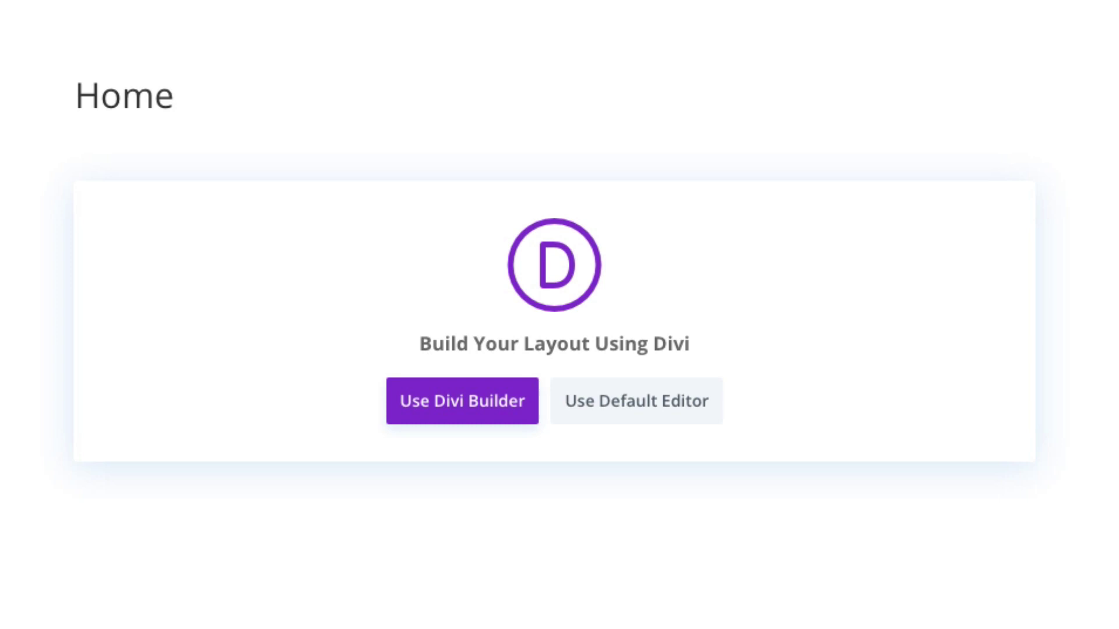
click(450, 415)
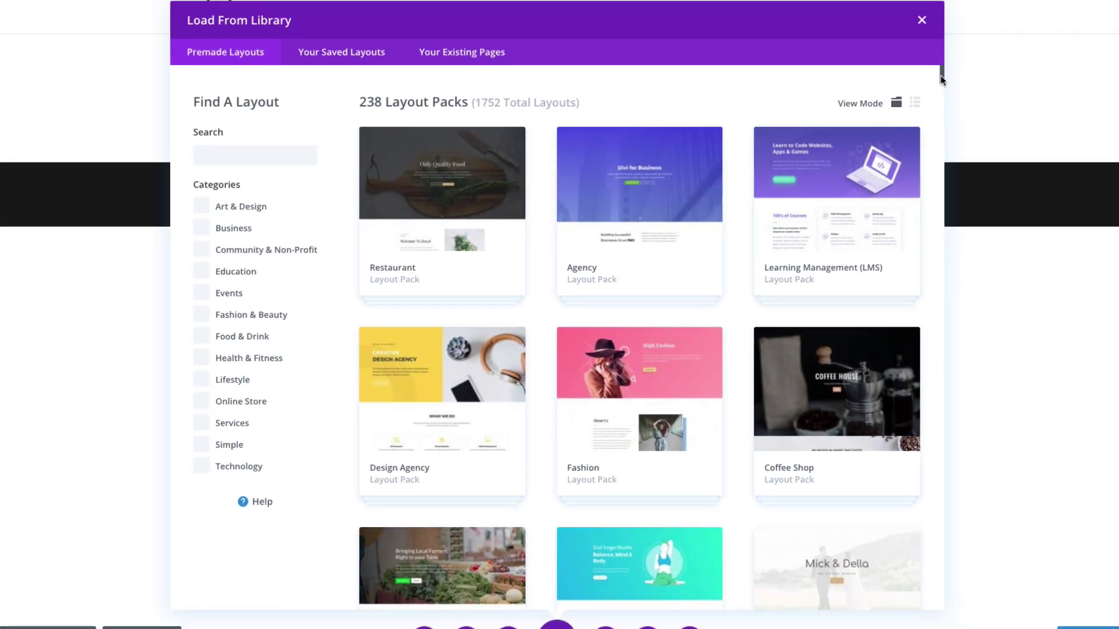
Load the Artificial Intelligence pack's Home layout onto the page.
drag(941, 75, 960, 606)
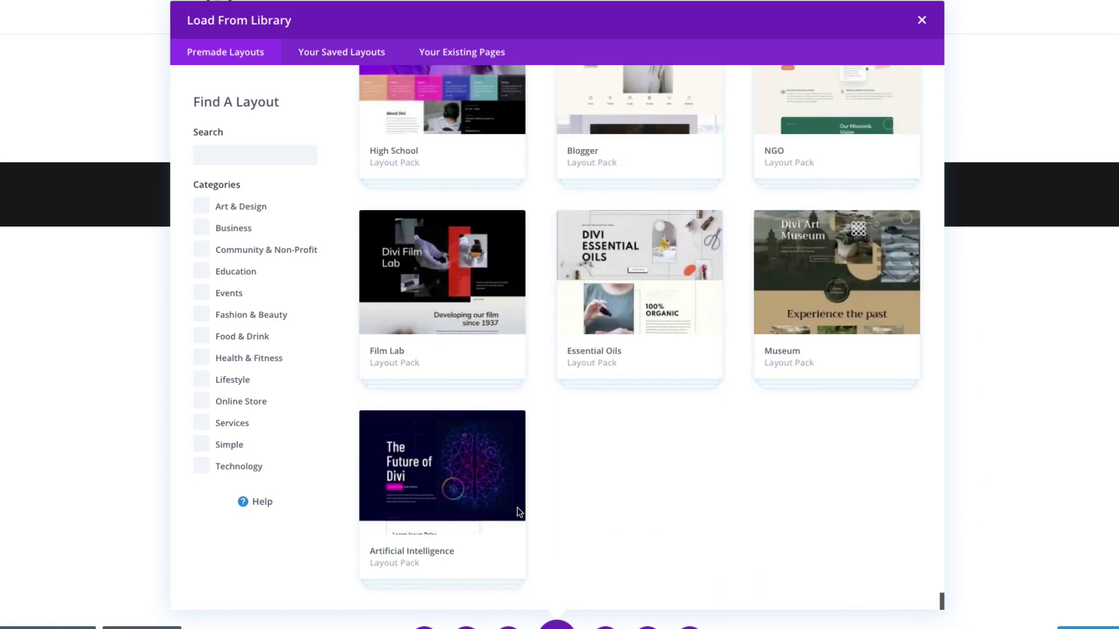
click(413, 486)
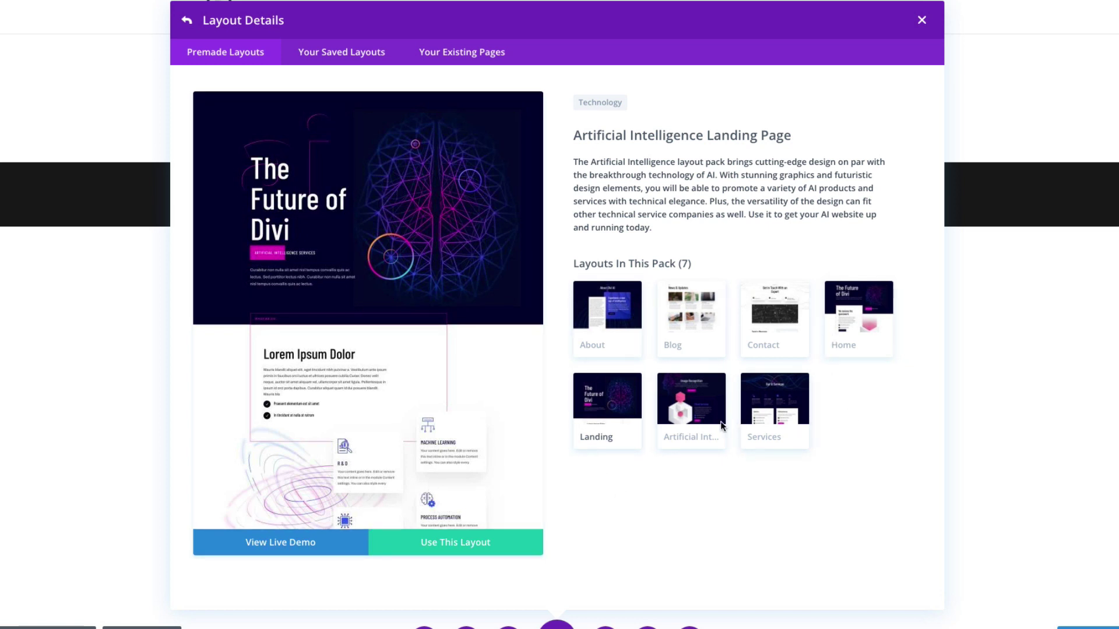
click(842, 327)
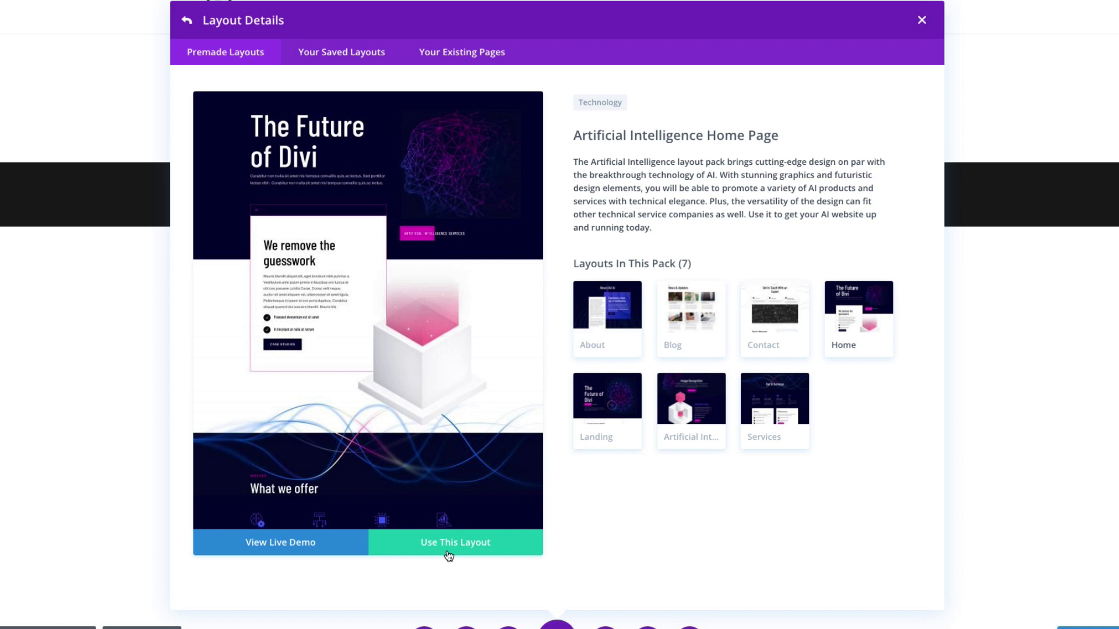
click(454, 554)
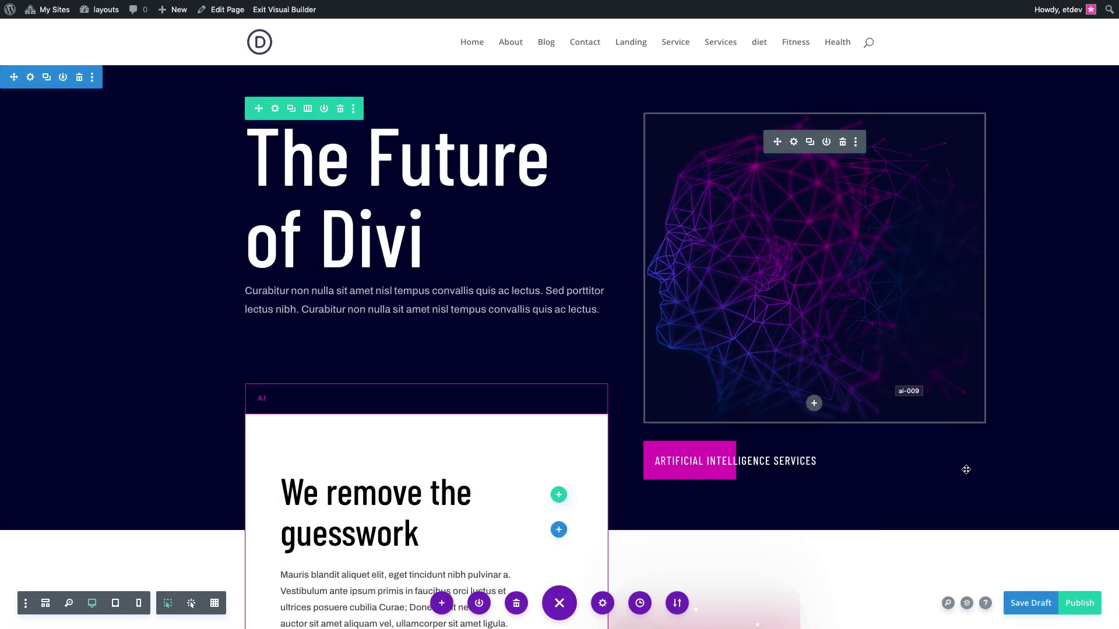
Publish the Home page with its Artificial Intelligence layout.
click(1070, 606)
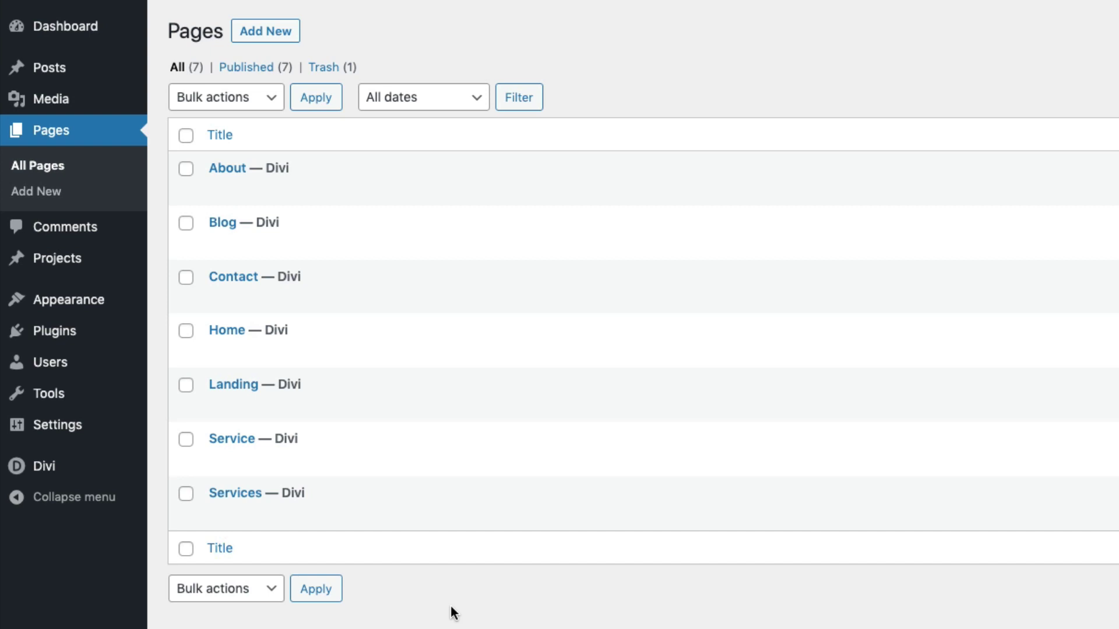
Create a new menu named 'Main'.
mouse_move(98, 304)
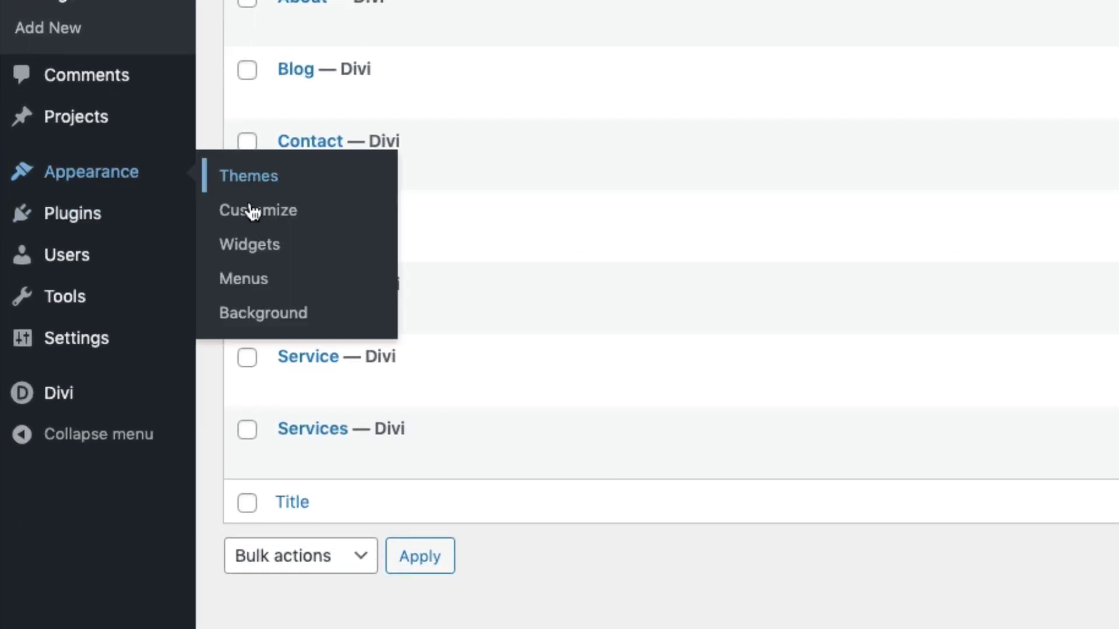
click(255, 286)
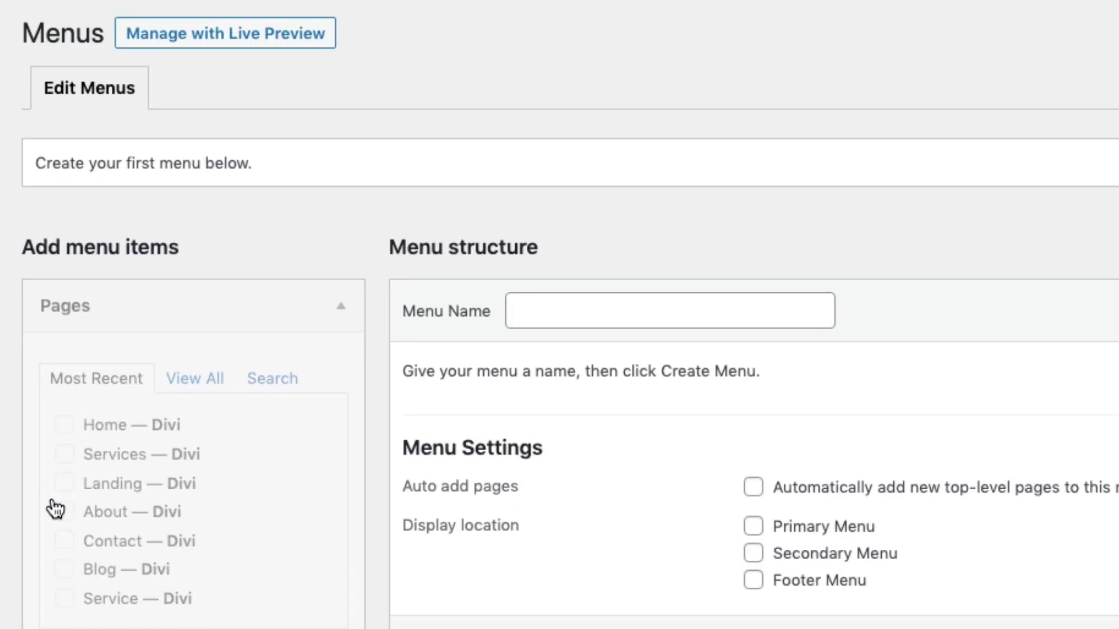
click(571, 303)
text(Main)
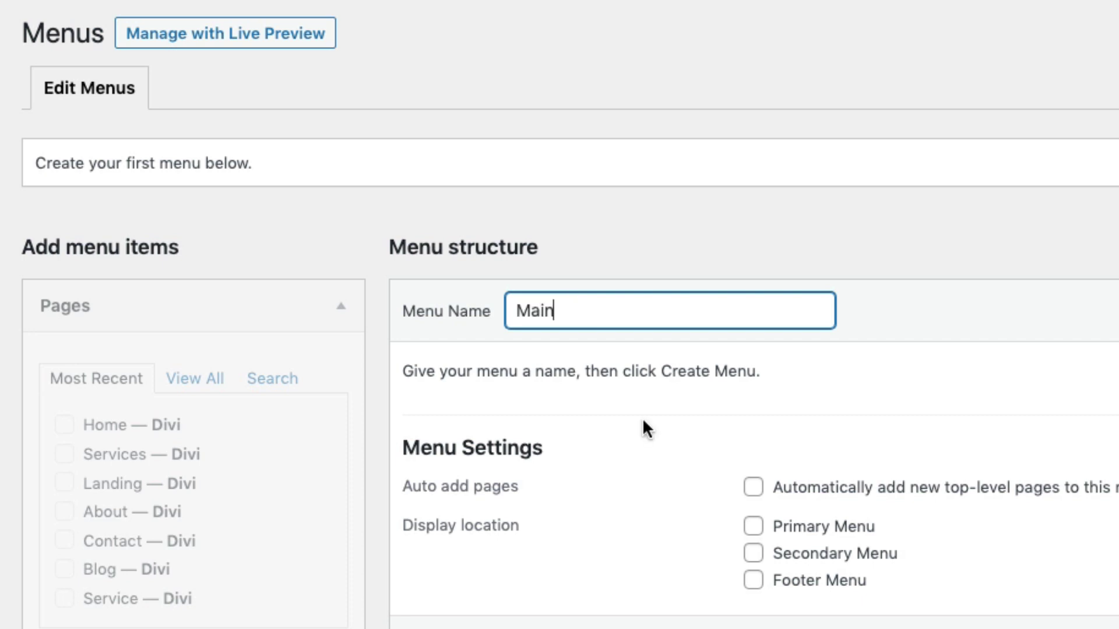
click(1051, 530)
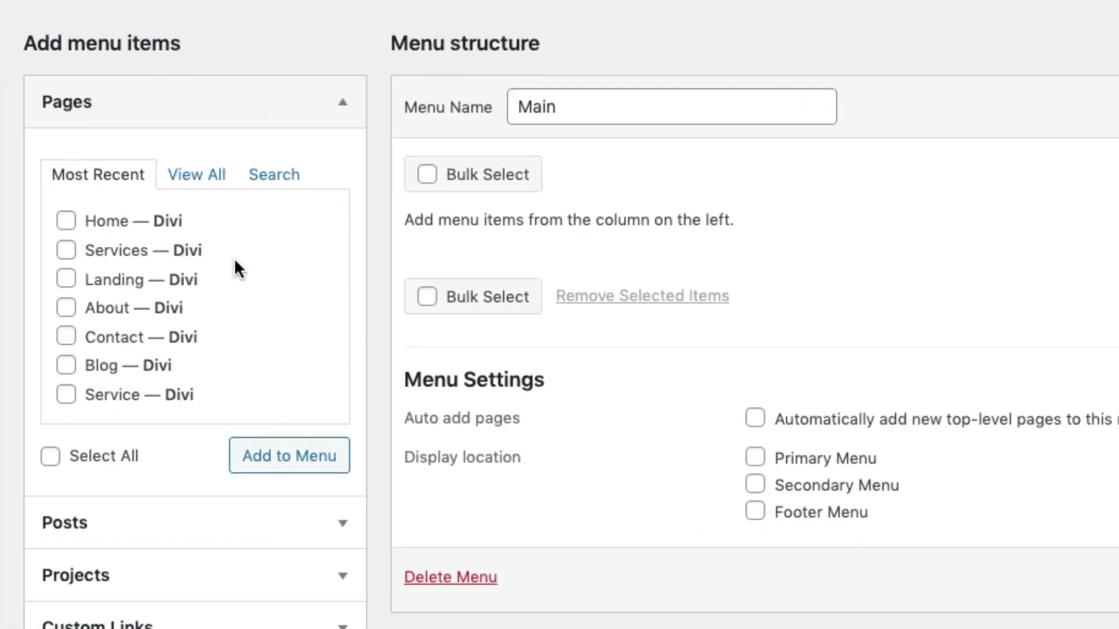
Add all seven pages to Main, assign it to Primary Menu, and save.
click(50, 457)
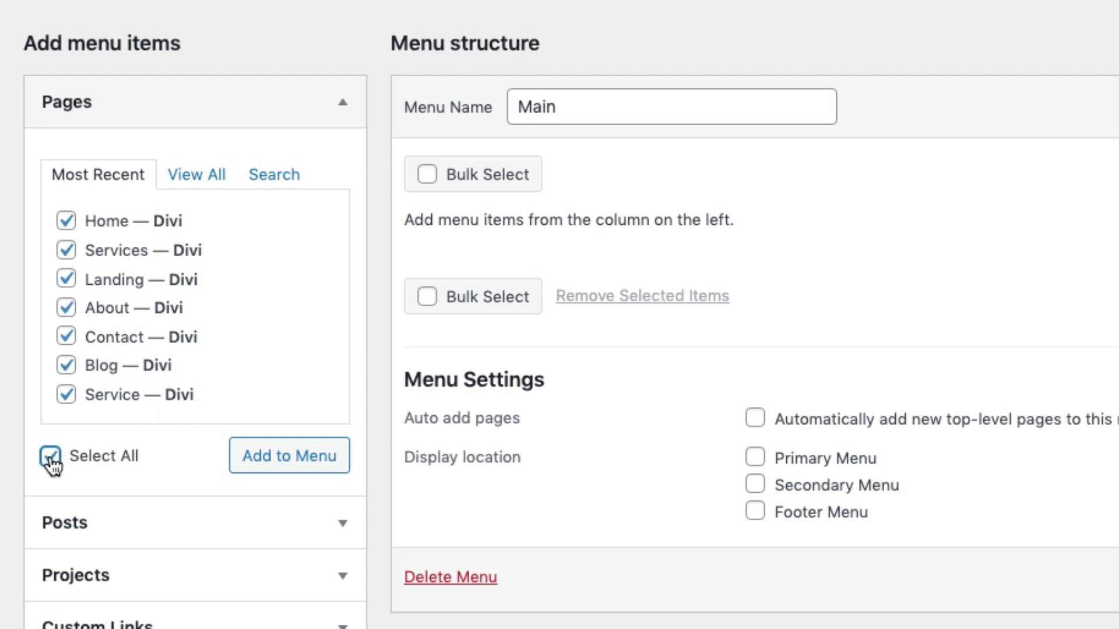
click(268, 458)
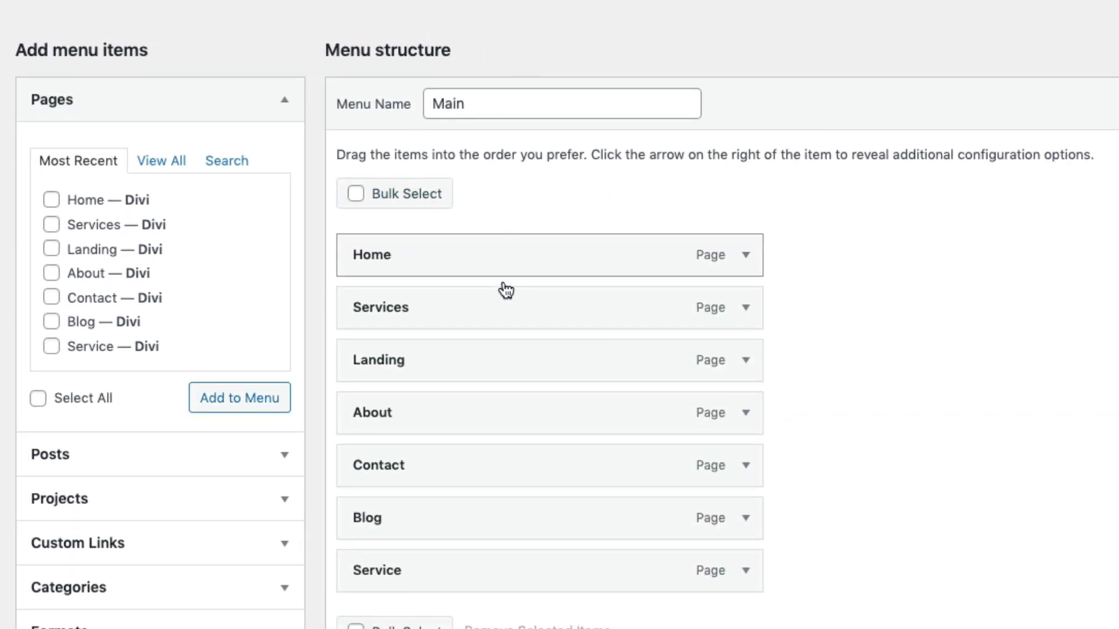
drag(504, 257, 501, 233)
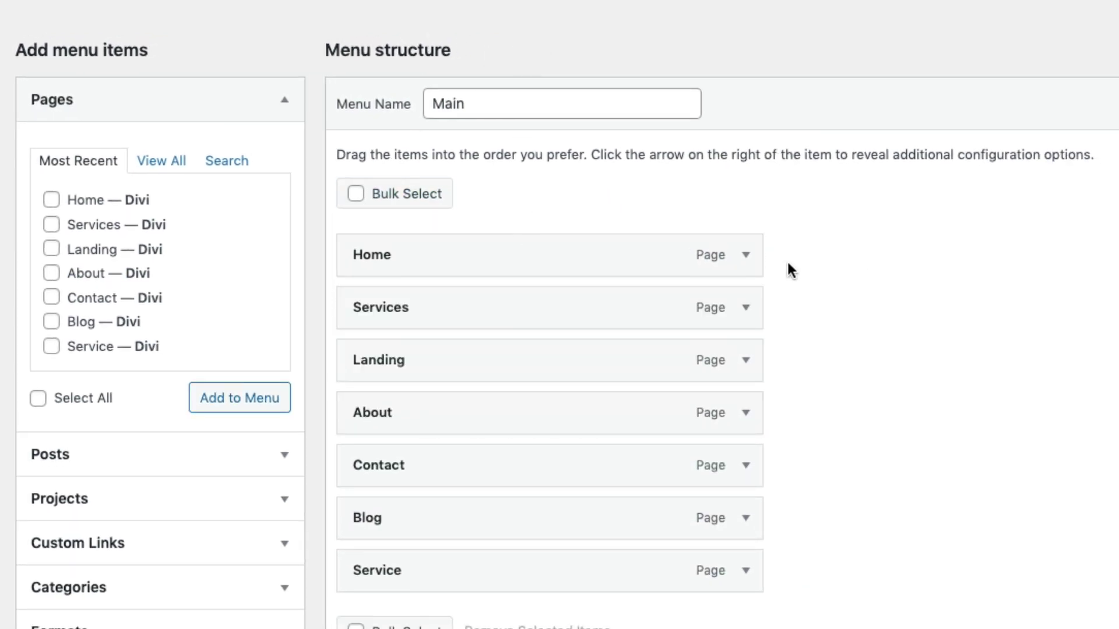
scroll(857, 274, down, 3)
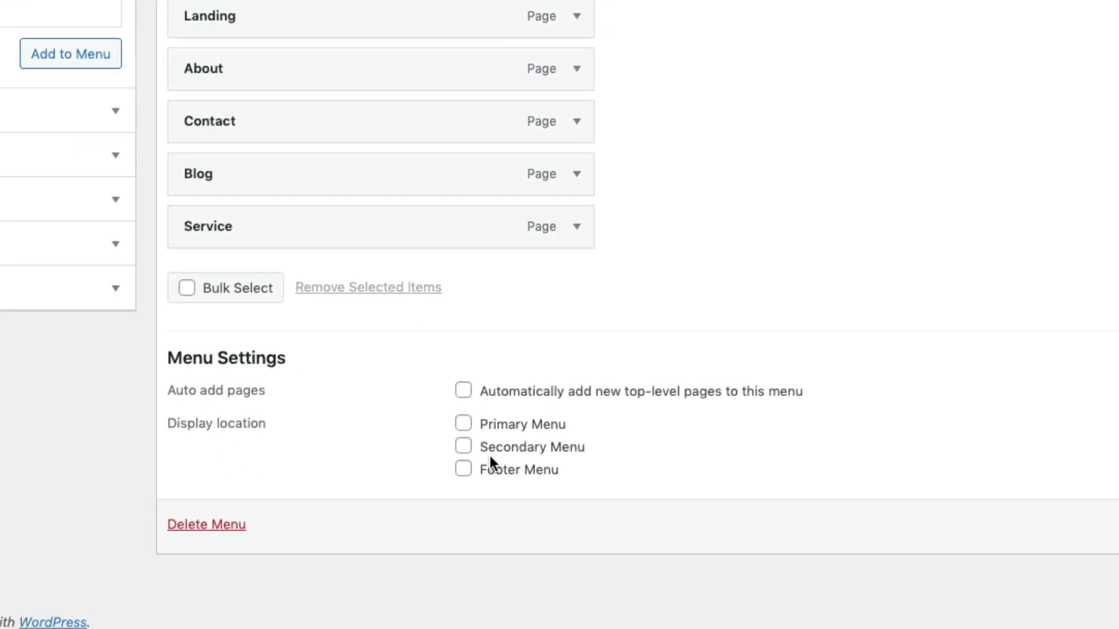
click(463, 423)
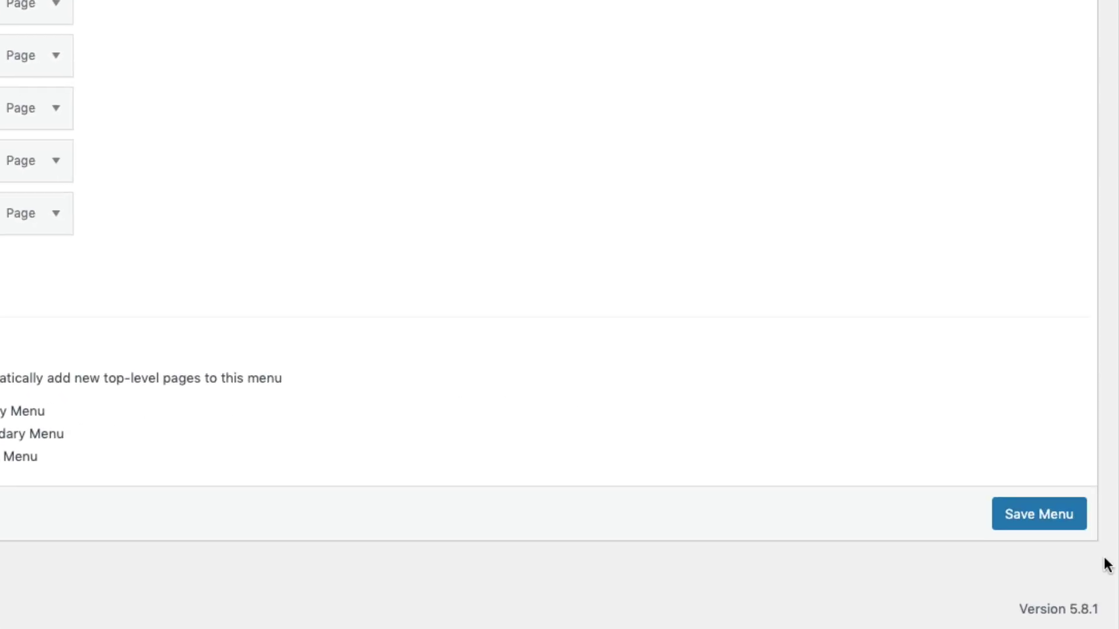
click(1011, 518)
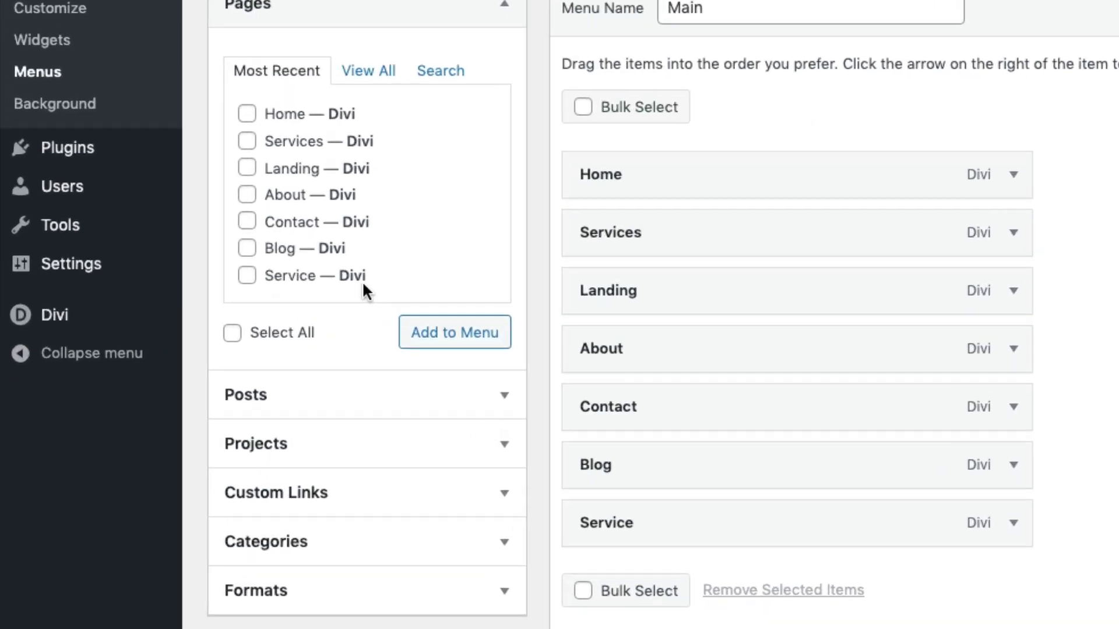
Set the Reading settings homepage to the static page 'Home' and save.
mouse_move(57, 341)
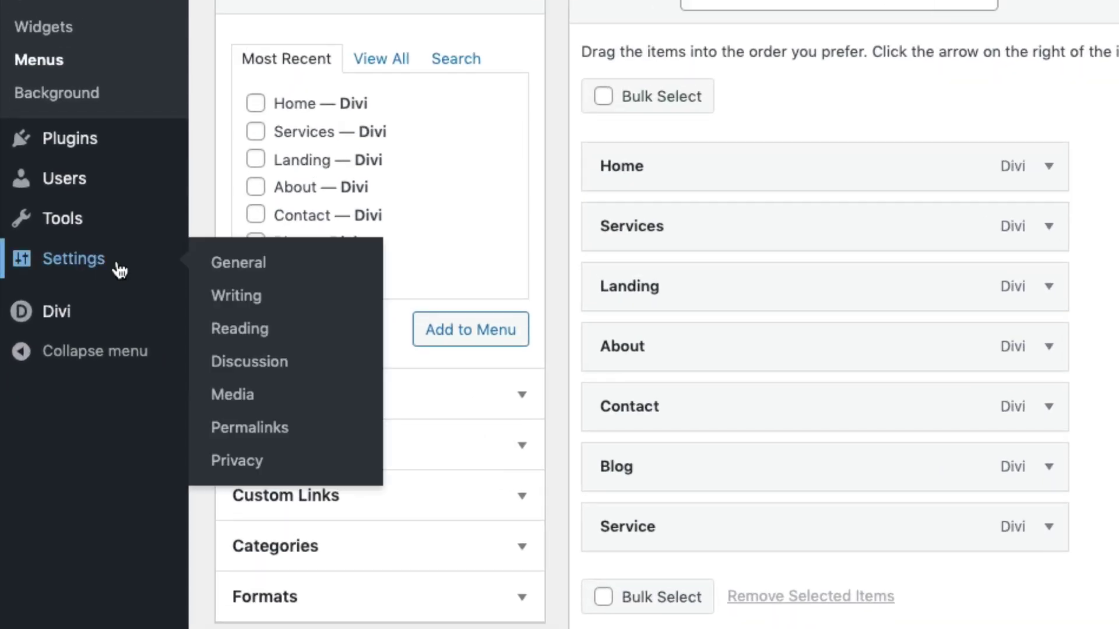
click(244, 333)
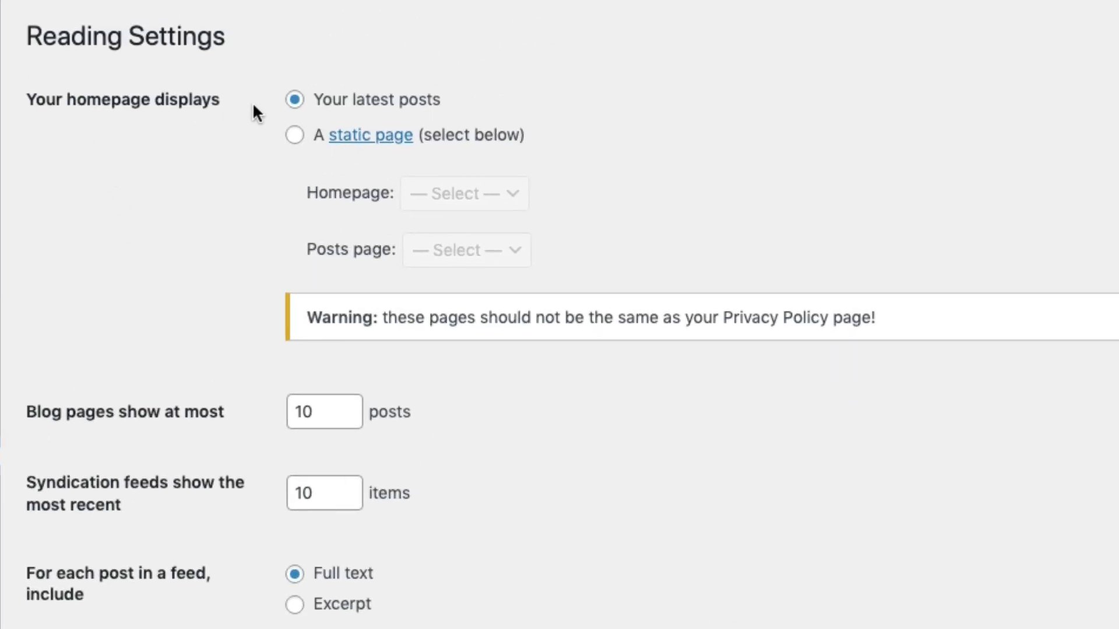
click(295, 136)
click(449, 199)
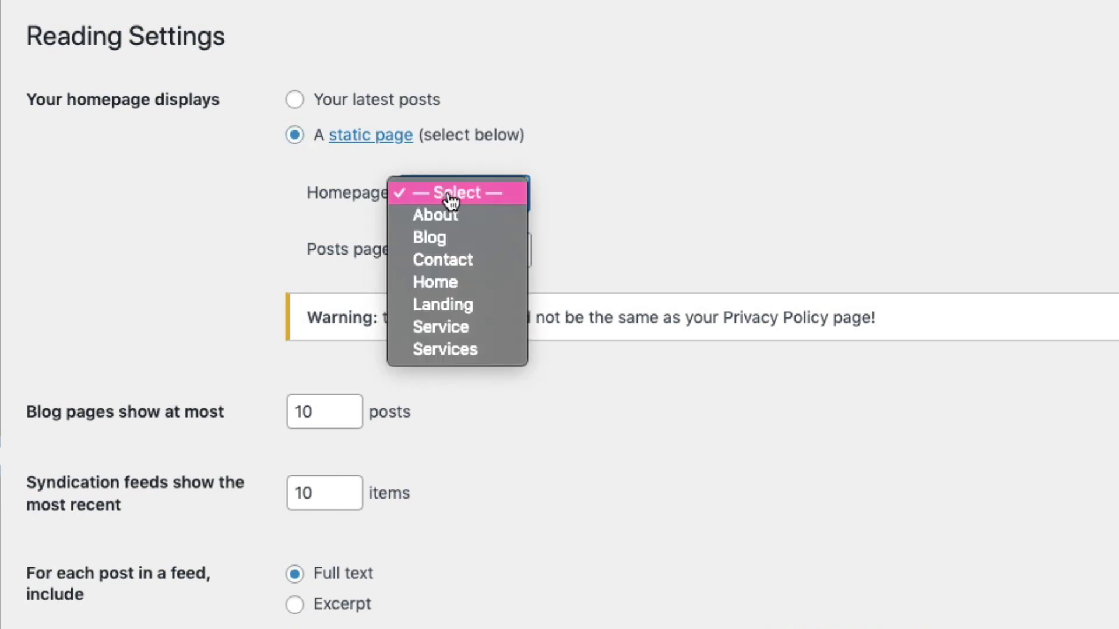
click(442, 285)
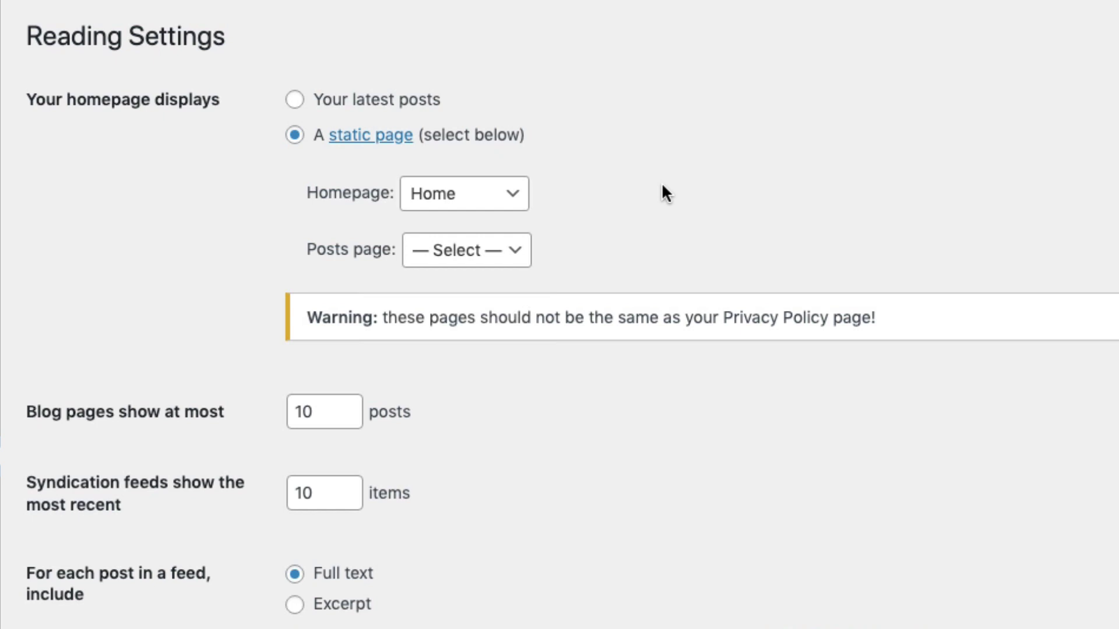
scroll(247, 567, down, 6)
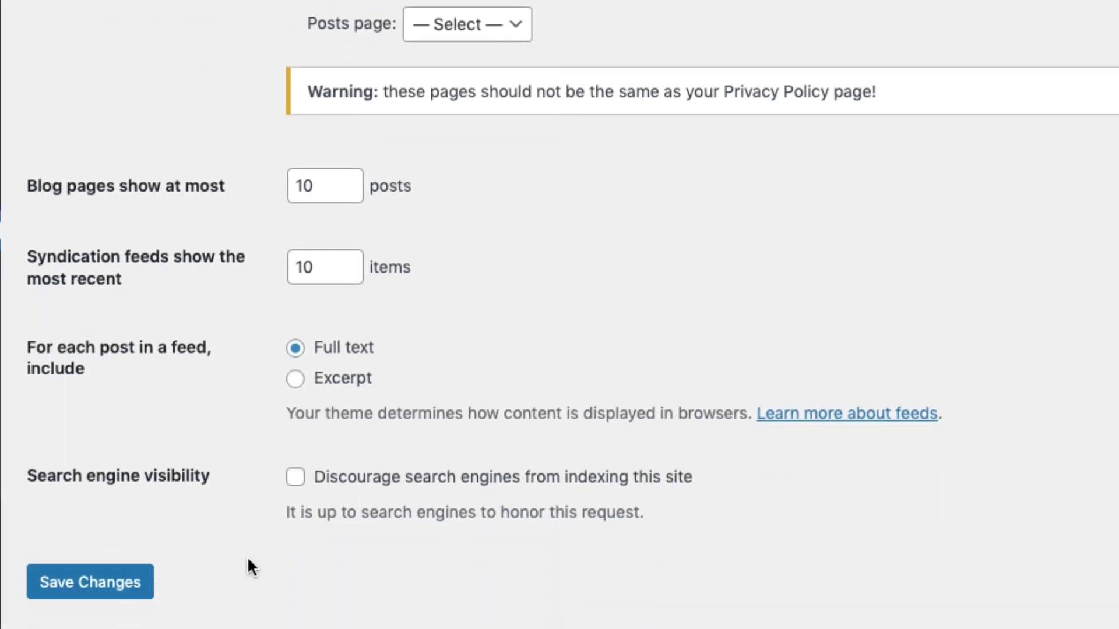
click(105, 476)
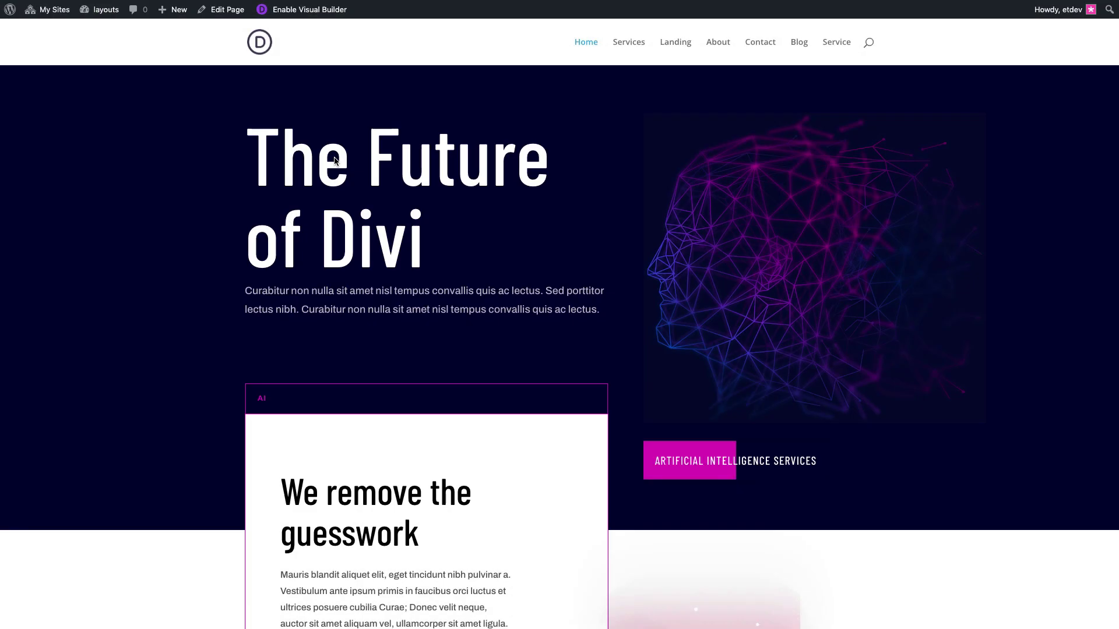
scroll(338, 166, down, 5)
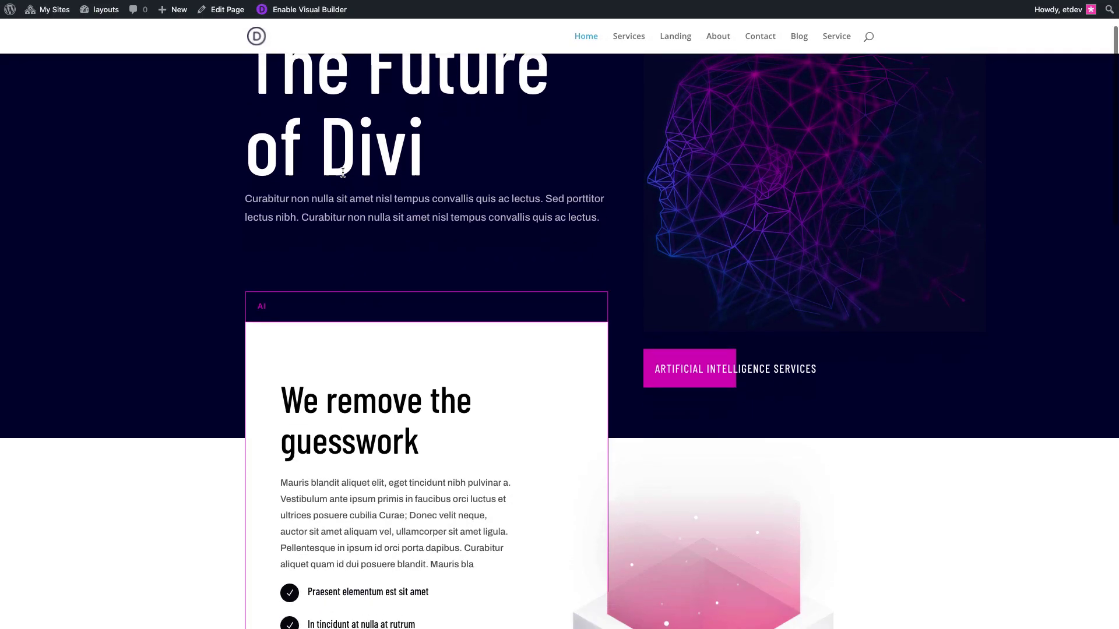
scroll(343, 176, down, 8)
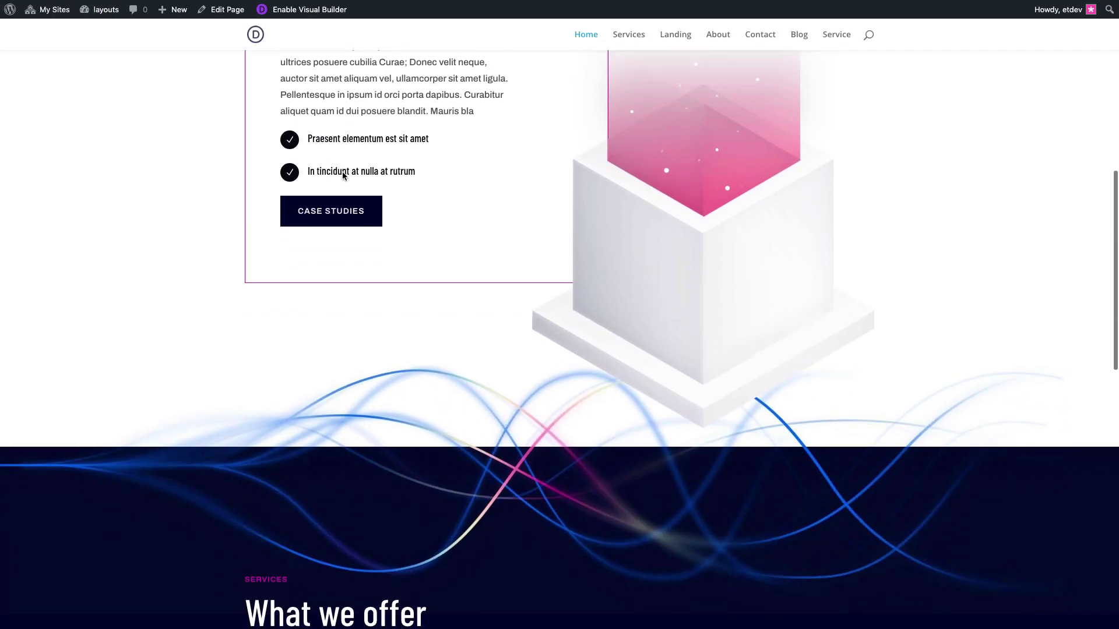